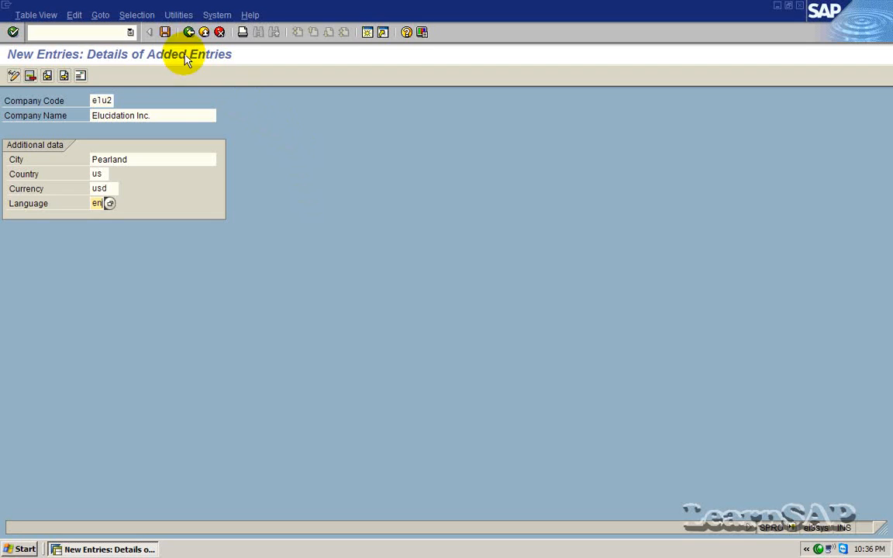
Step: Save the new company code ELU2 for Elucidation Inc. and dismiss its address form without filling it in
{"action": "left_click", "coordinate": [165, 33]}
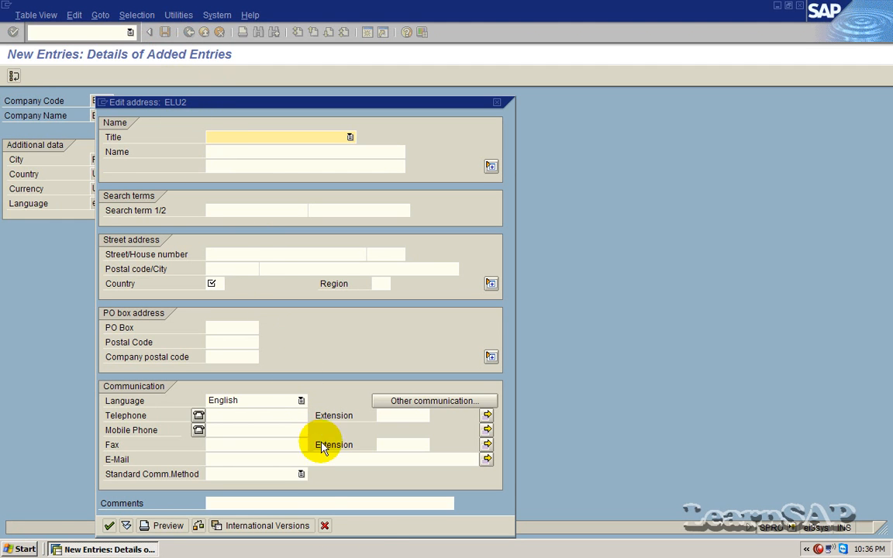
{"action": "left_click", "coordinate": [324, 526]}
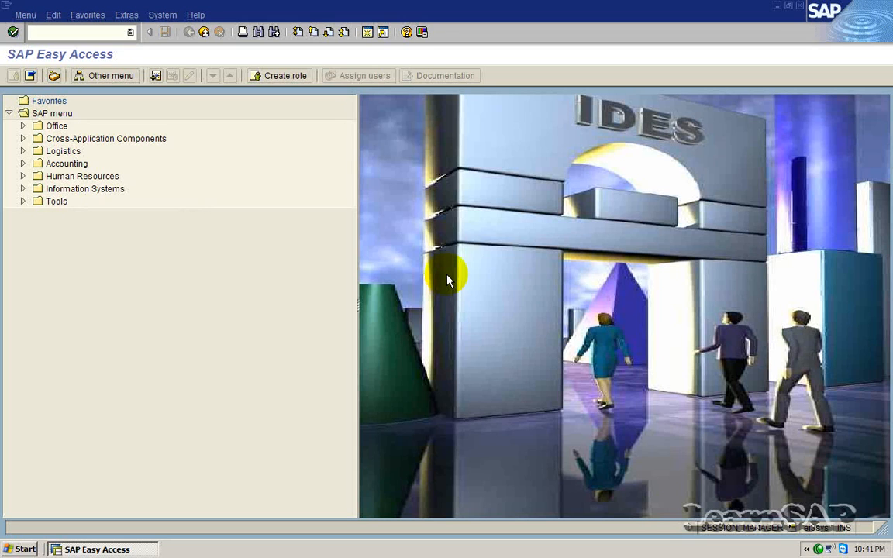
Step: Look up the current session's system status, including client, transaction, program and database data, and close it again
{"action": "left_click", "coordinate": [161, 17]}
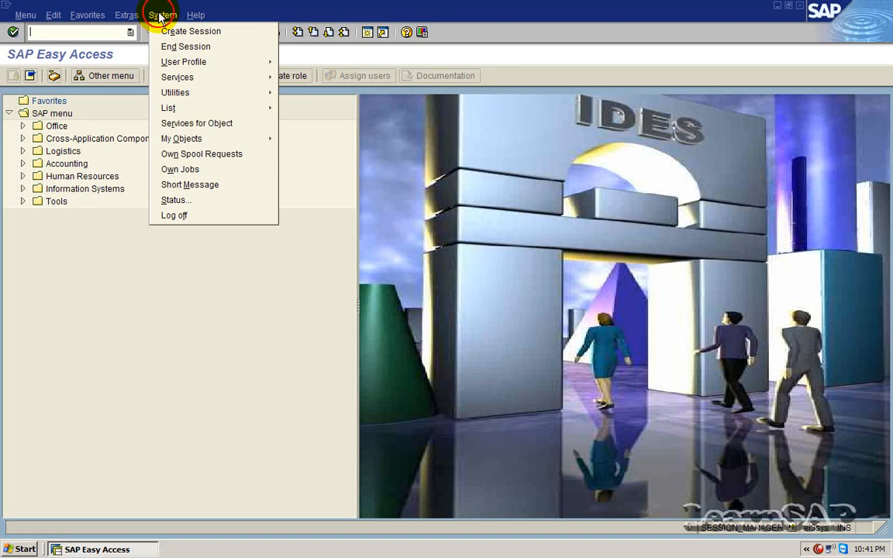
{"action": "left_click", "coordinate": [195, 201]}
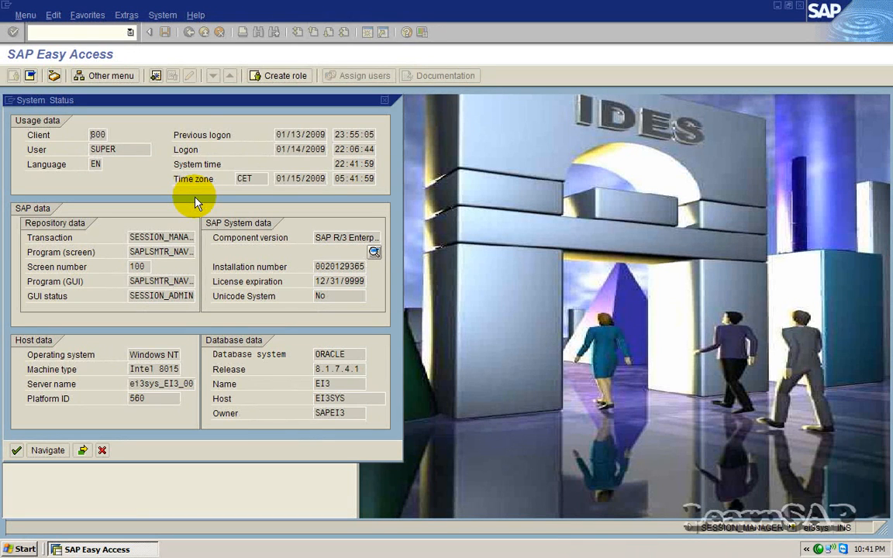
{"action": "key", "text": "Return"}
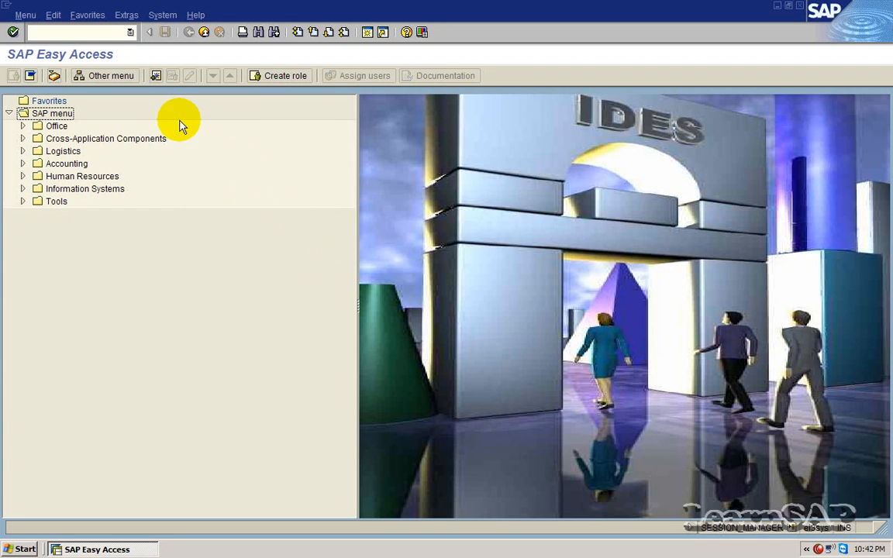
Step: Run the /o command to view the overview of open sessions
{"action": "left_click", "coordinate": [93, 33]}
{"action": "type", "text": "/o"}
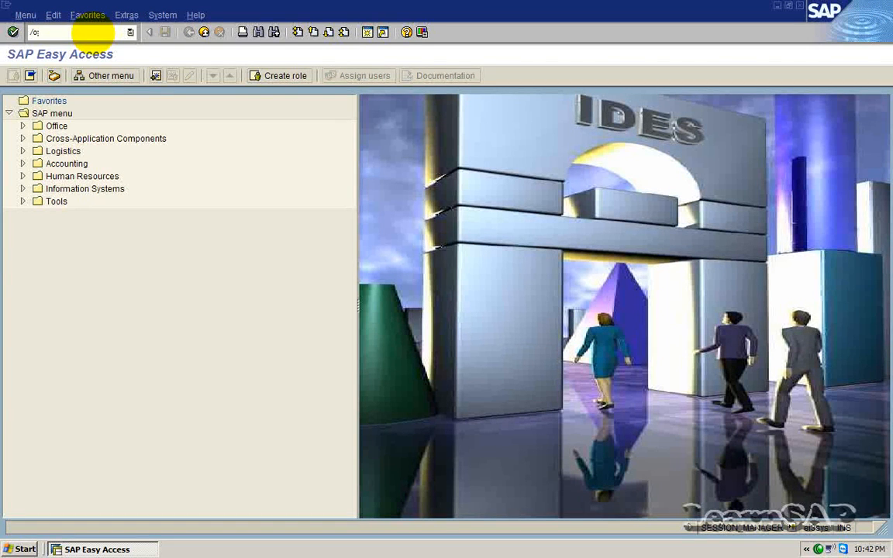
{"action": "left_click", "coordinate": [16, 33]}
{"action": "left_click", "coordinate": [16, 34]}
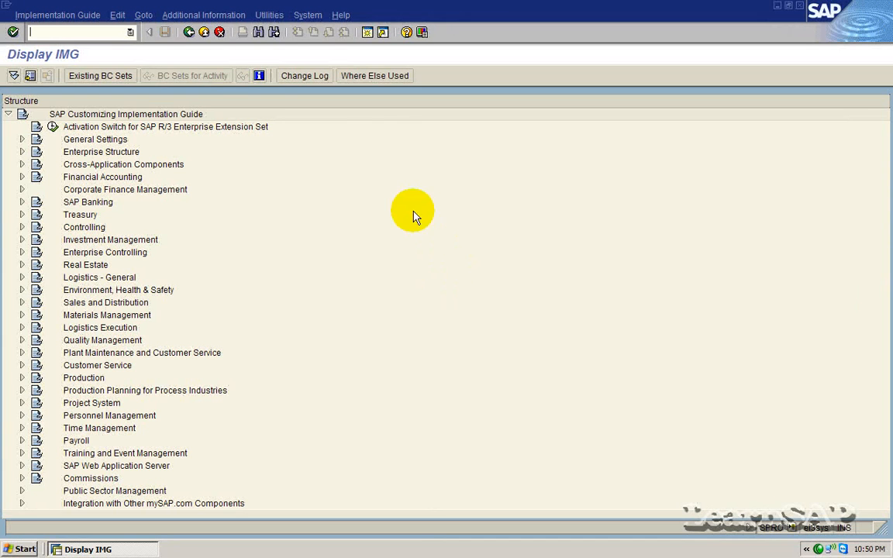
Step: Create two additional sessions alongside Display IMG and switch between the two SAP Easy Access windows
{"action": "left_click", "coordinate": [308, 15]}
{"action": "left_click", "coordinate": [315, 31]}
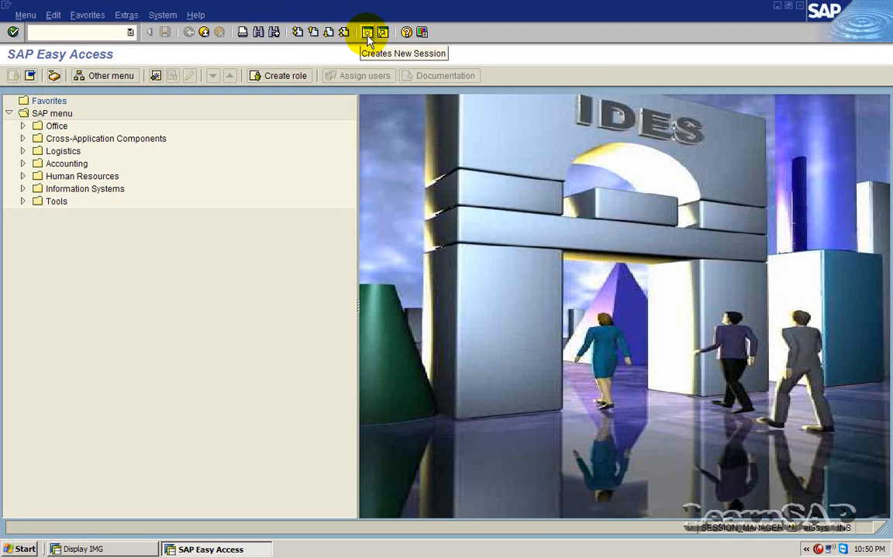
{"action": "left_click", "coordinate": [367, 34]}
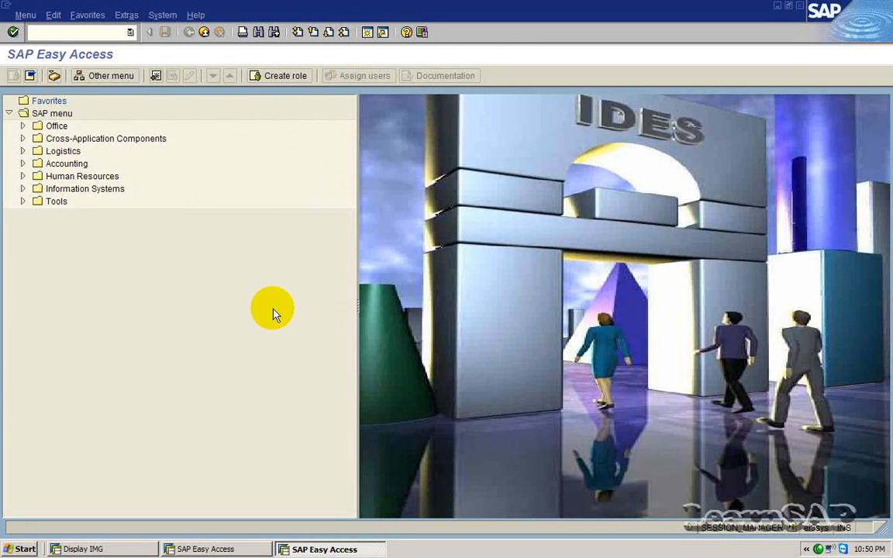
{"action": "left_click", "coordinate": [245, 548]}
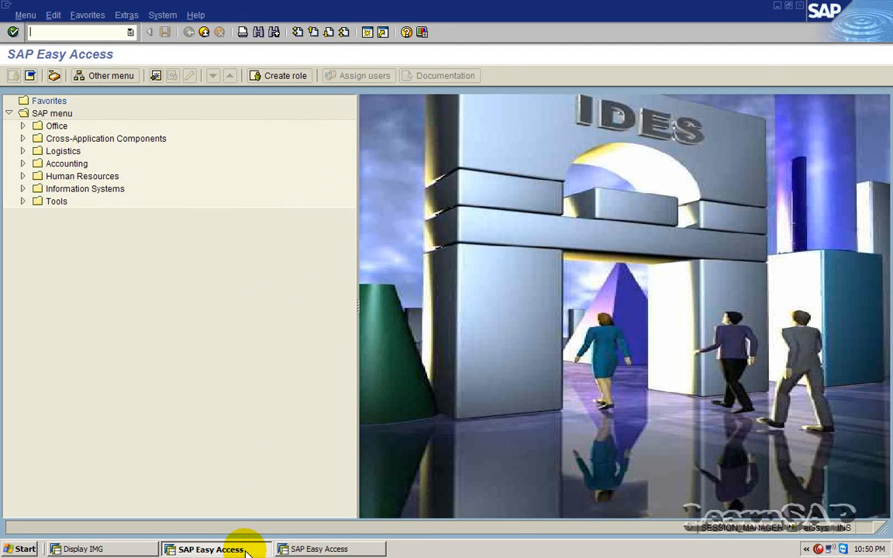
{"action": "left_click", "coordinate": [323, 542]}
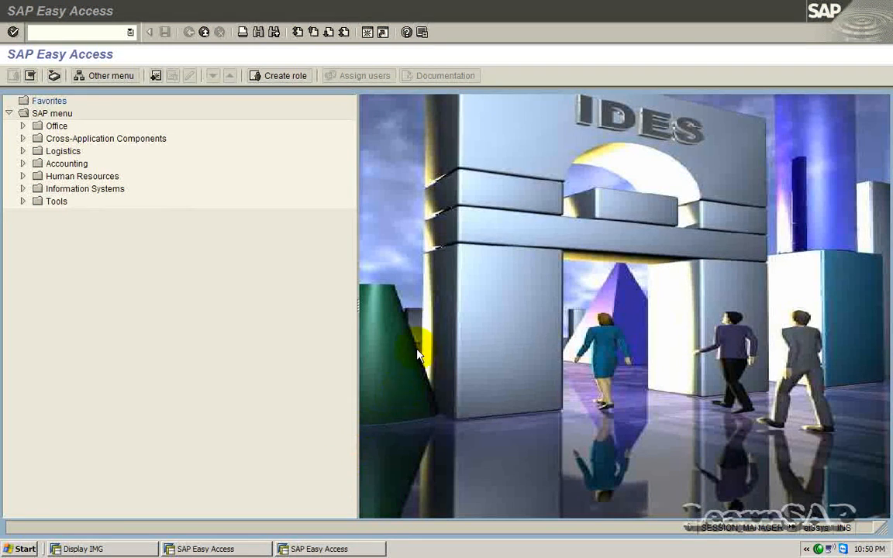
Step: Close both additional SAP Easy Access sessions, keeping only the Display IMG session open
{"action": "left_click", "coordinate": [629, 95]}
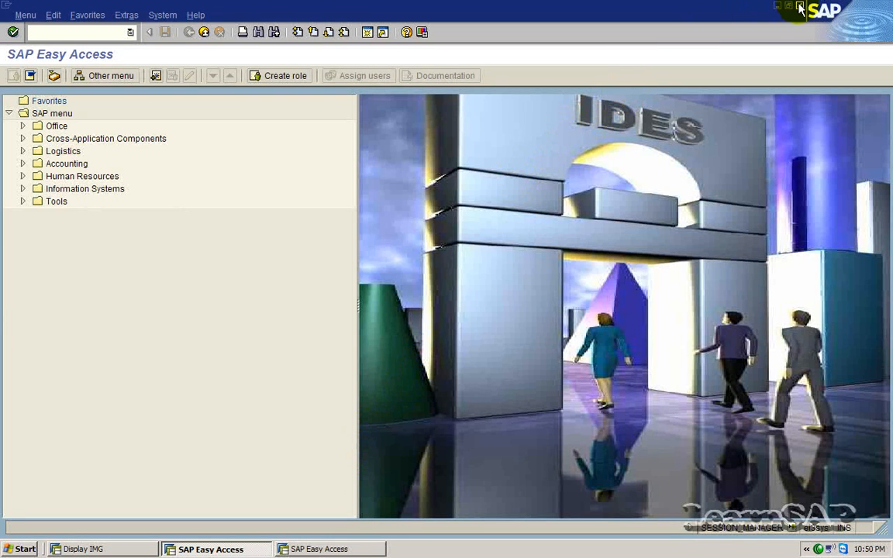
{"action": "left_click", "coordinate": [798, 7]}
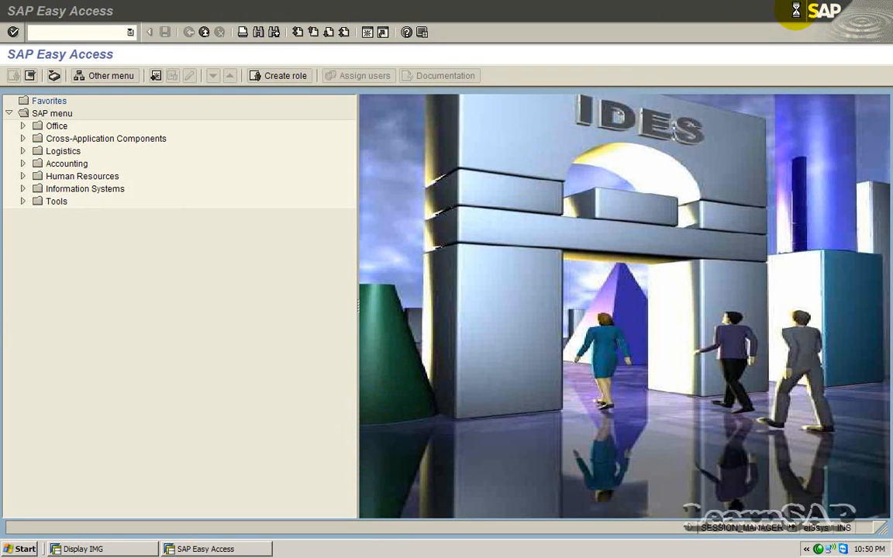
{"action": "left_click", "coordinate": [777, 34]}
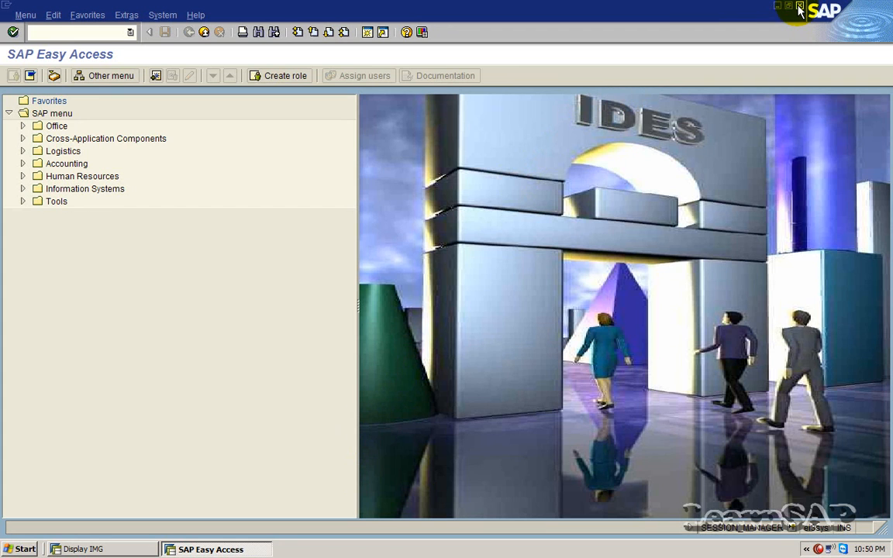
{"action": "left_click", "coordinate": [799, 7]}
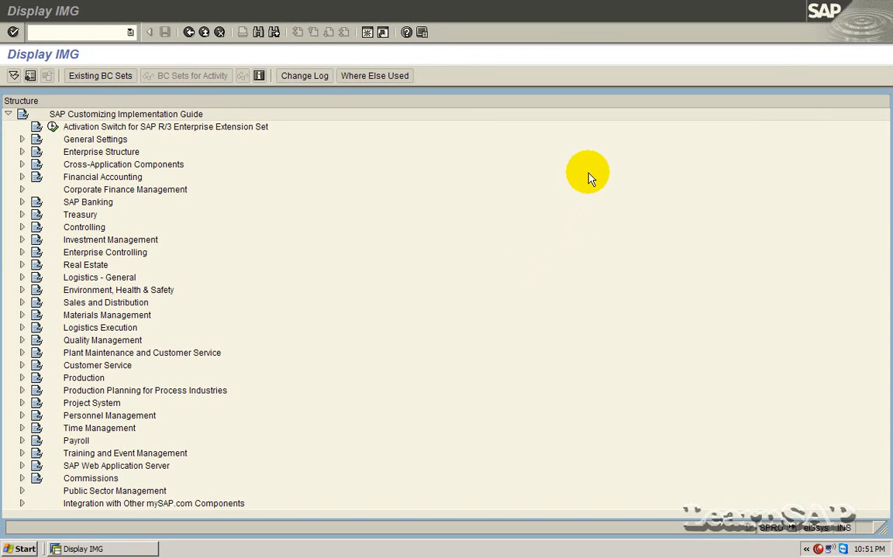
Step: Try to close the remaining Display IMG session
{"action": "left_click", "coordinate": [800, 15]}
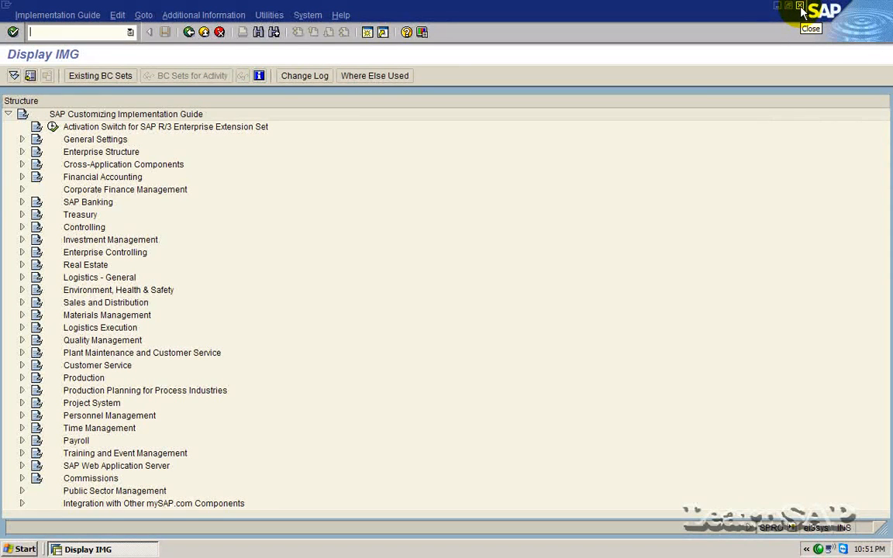
{"action": "left_click", "coordinate": [800, 6]}
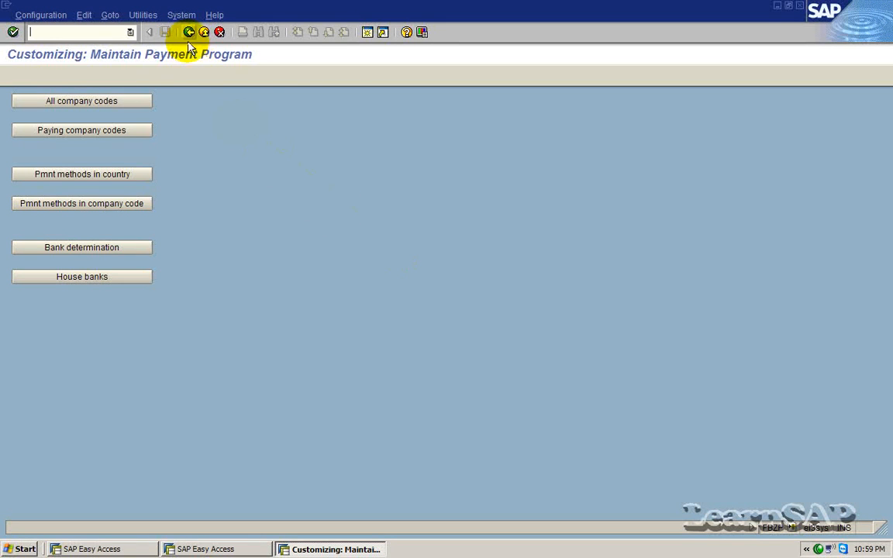
Step: Close the Maintain Payment Program session, leaving the two SAP Easy Access sessions open
{"action": "left_click", "coordinate": [183, 16]}
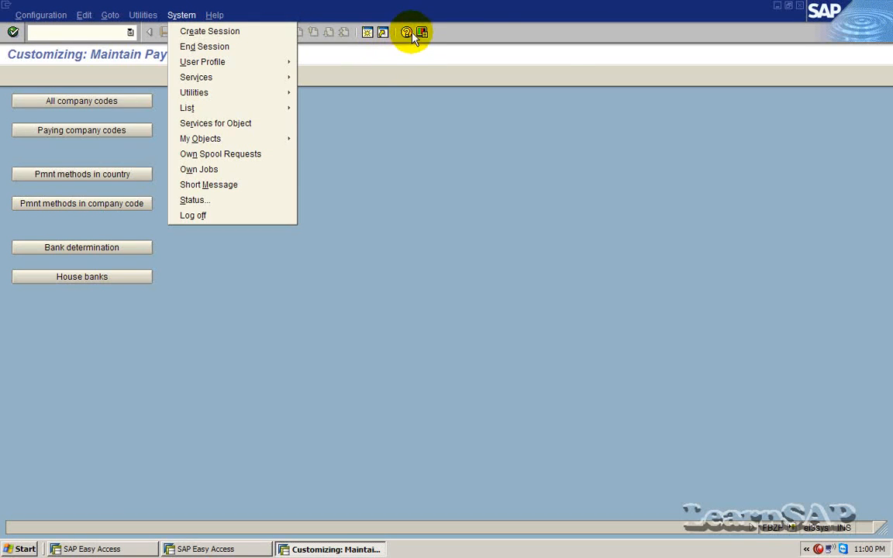
{"action": "left_click", "coordinate": [562, 66]}
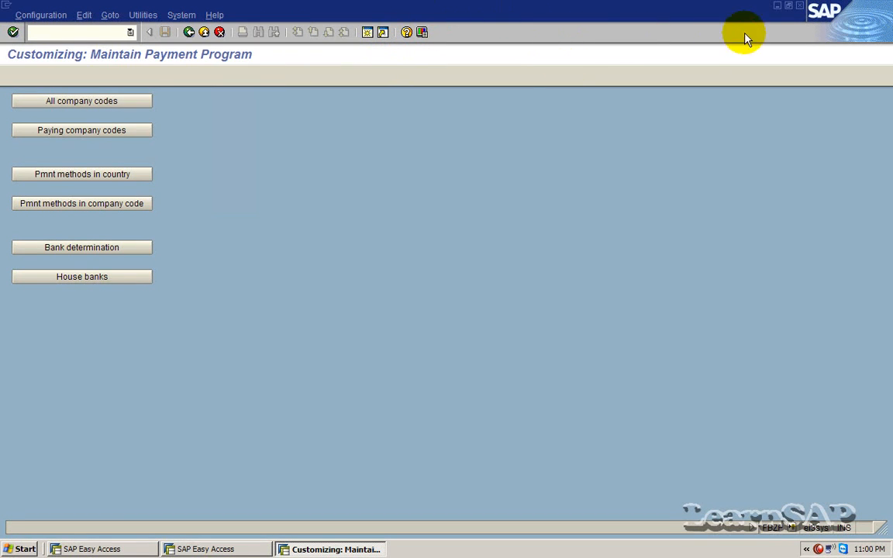
{"action": "left_click", "coordinate": [800, 7]}
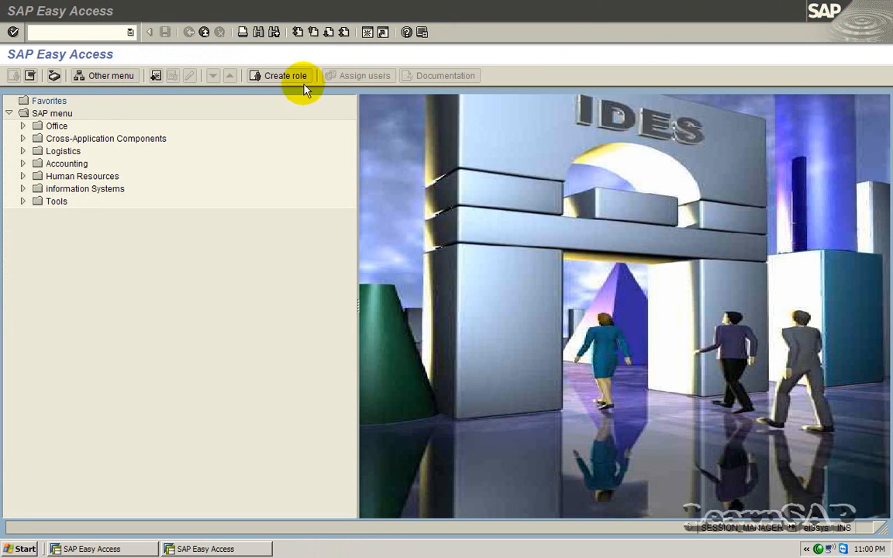
Step: End the second SAP Easy Access session with a slash command addressing session 2
{"action": "left_click", "coordinate": [69, 31]}
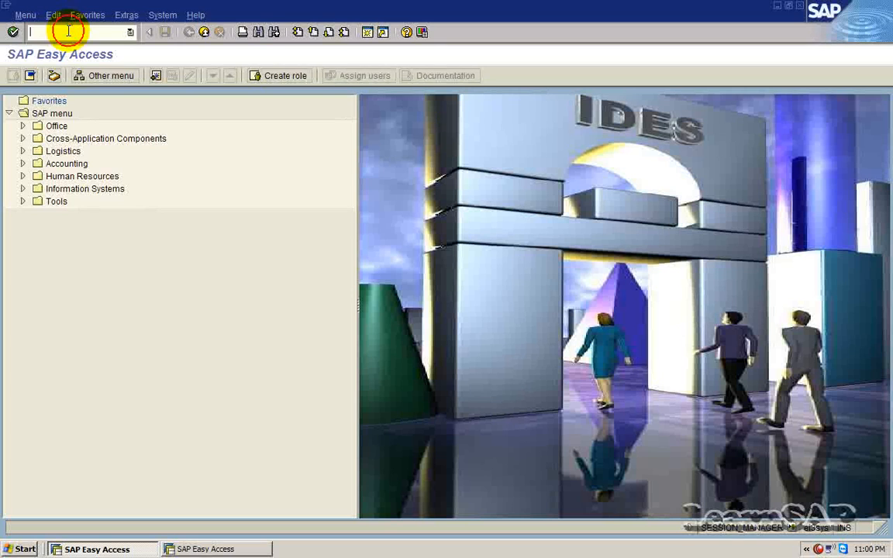
{"action": "type", "text": "/"}
{"action": "type", "text": "2"}
{"action": "left_click", "coordinate": [14, 35]}
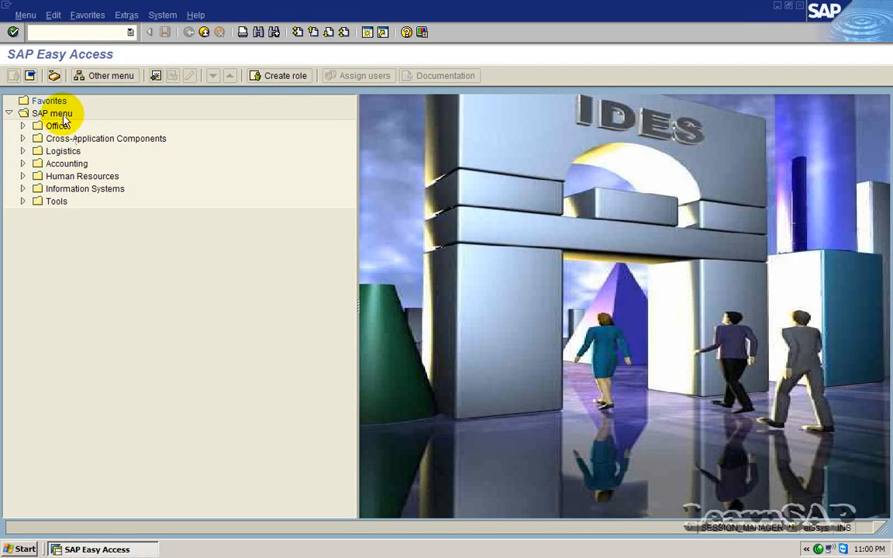
Step: Request a log-off with the /nend command and decline the log-off
{"action": "left_click", "coordinate": [75, 33]}
{"action": "type", "text": "/nend"}
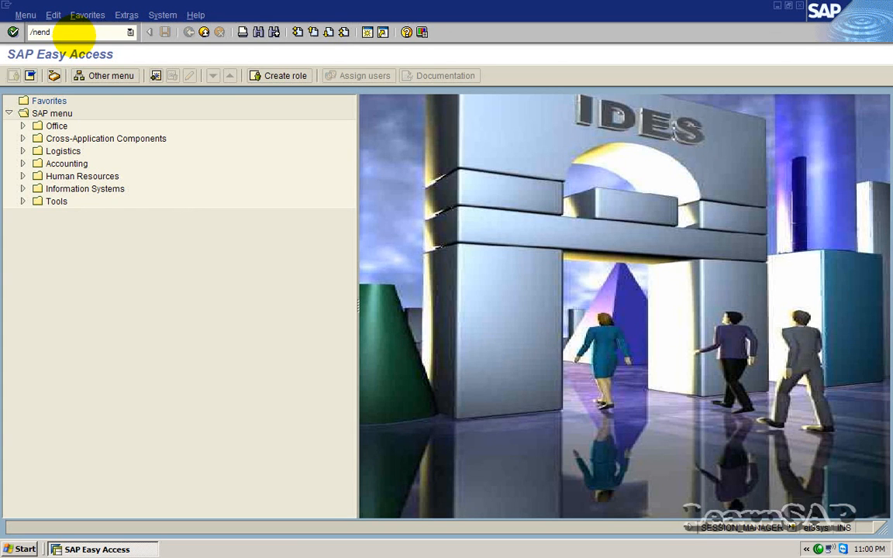
{"action": "key", "text": "BackSpace"}
{"action": "key", "text": "BackSpace"}
{"action": "type", "text": "x"}
{"action": "key", "text": "BackSpace"}
{"action": "type", "text": "nd"}
{"action": "left_click", "coordinate": [12, 33]}
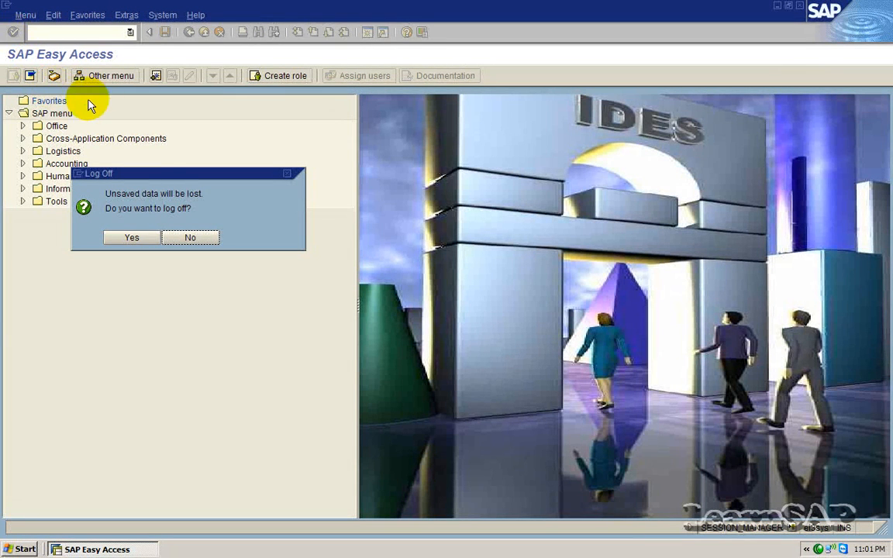
{"action": "left_click", "coordinate": [184, 239]}
Step: Enter the /nex command to log off without a confirmation prompt
{"action": "left_click", "coordinate": [74, 33]}
{"action": "type", "text": "/nex"}
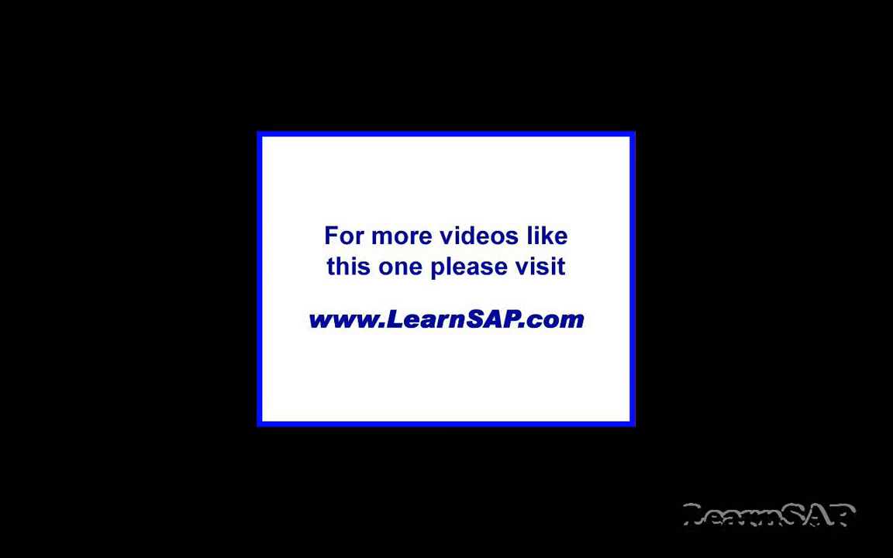